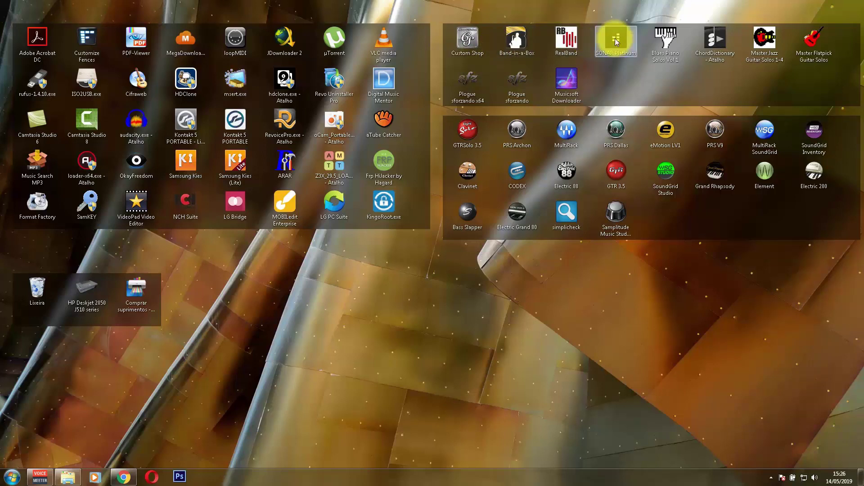
Launch SONAR Platinum, dismiss its start screen and open the preferences
{"action": "double_click", "coordinate": [616, 39]}
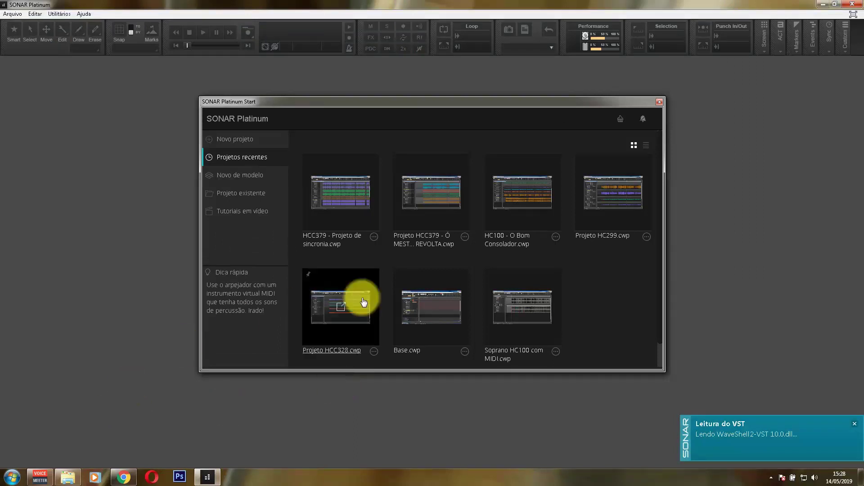
{"action": "left_click", "coordinate": [657, 102]}
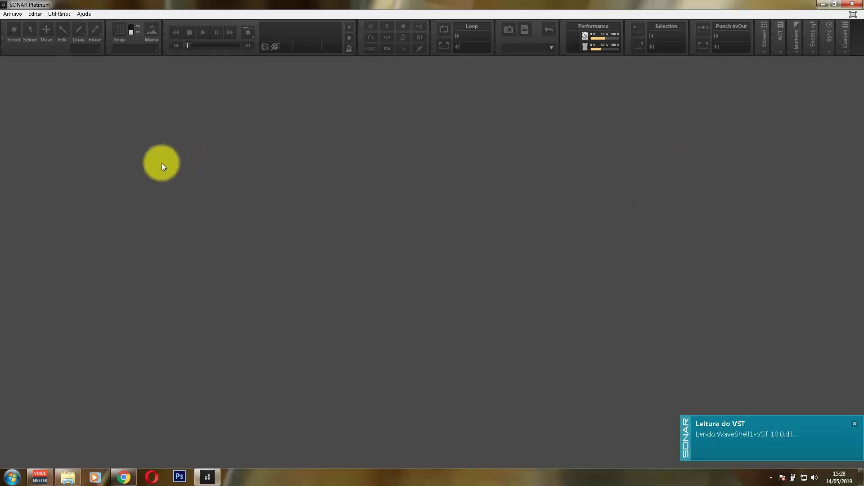
{"action": "left_click", "coordinate": [31, 15]}
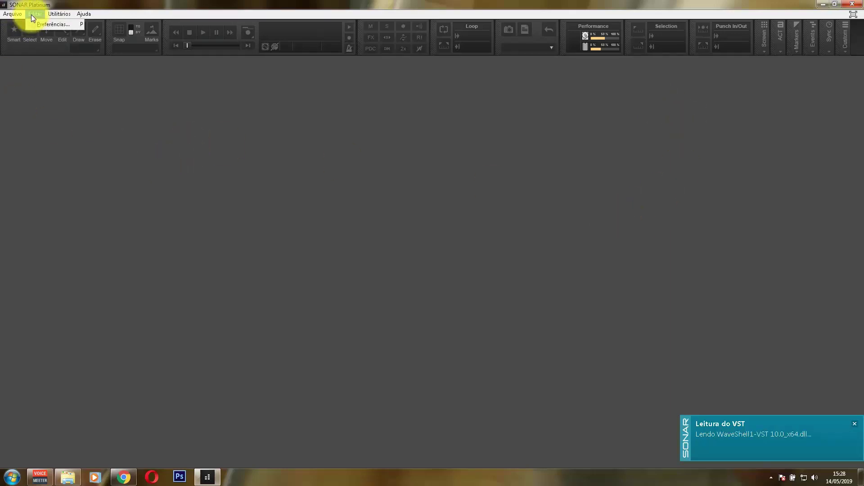
{"action": "left_click", "coordinate": [42, 25]}
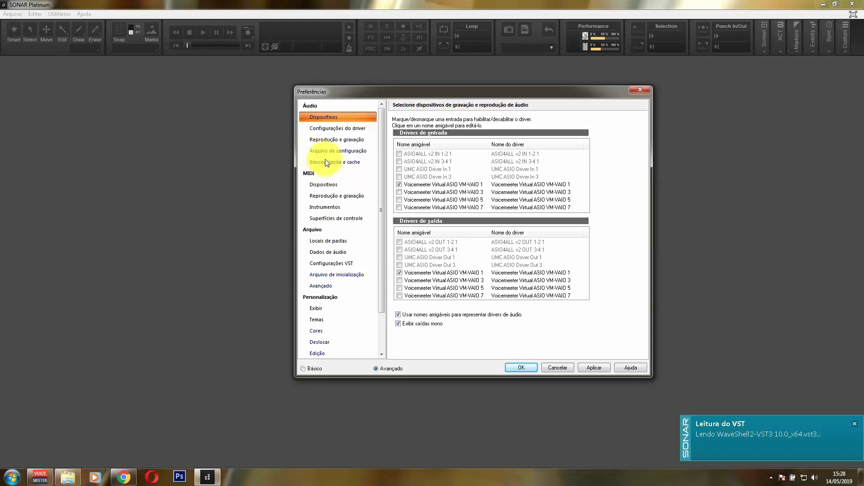
Enable 2- Digital Keyboard-1 as both a MIDI input and a MIDI output device, and apply the preferences
{"action": "left_click", "coordinate": [314, 186]}
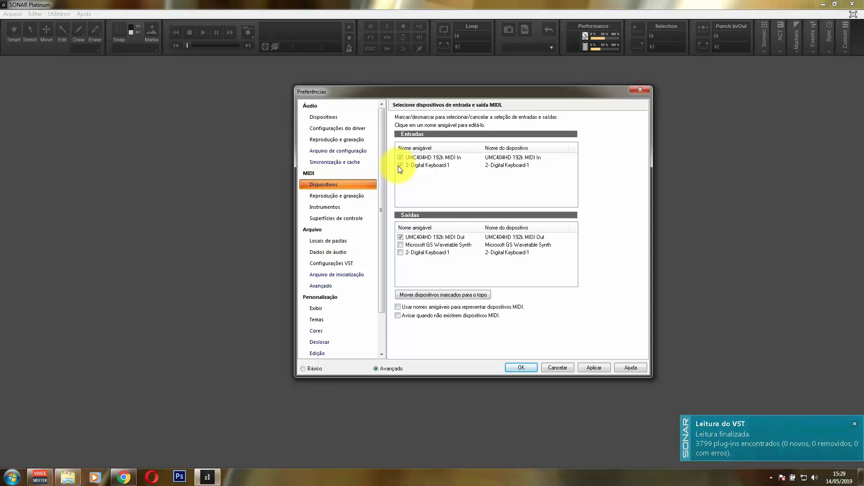
{"action": "left_click", "coordinate": [400, 165]}
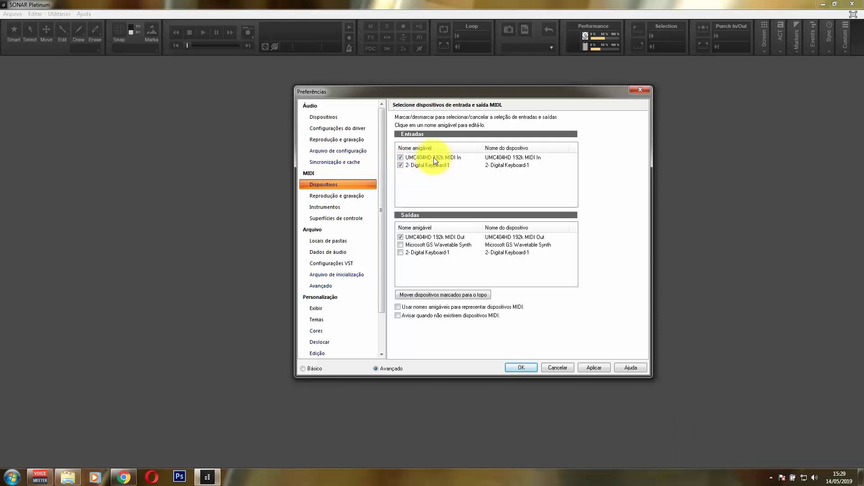
{"action": "left_click", "coordinate": [401, 253]}
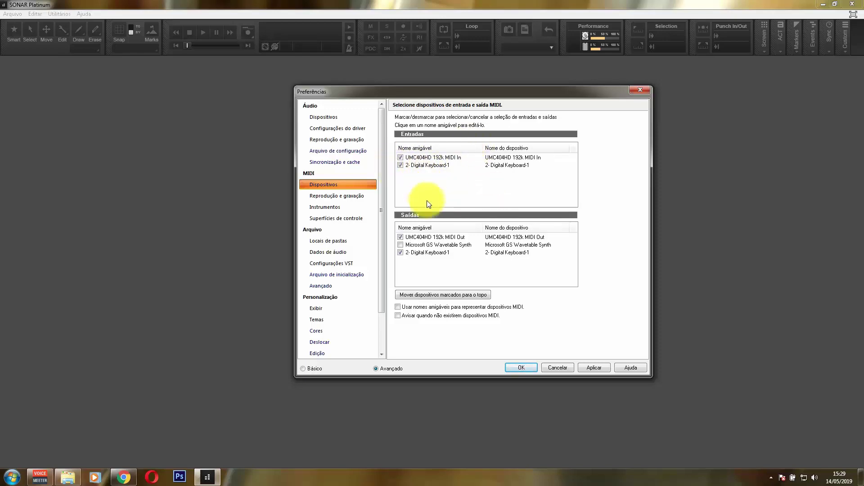
{"action": "left_click", "coordinate": [587, 366]}
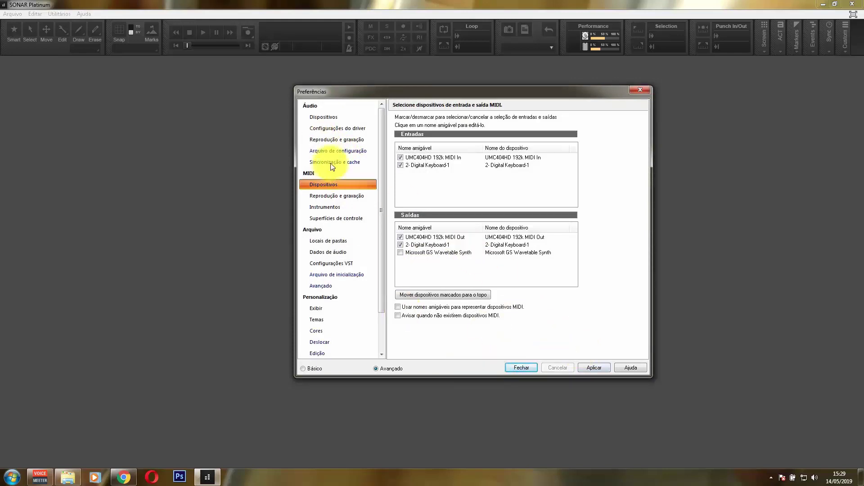
{"action": "left_click", "coordinate": [520, 369]}
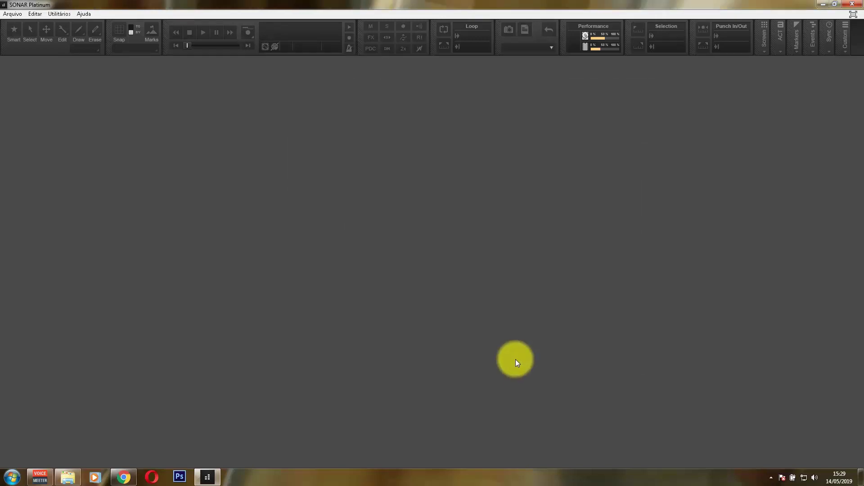
Create a new project from the blank project template (Projeto em branco)
{"action": "left_click", "coordinate": [9, 15]}
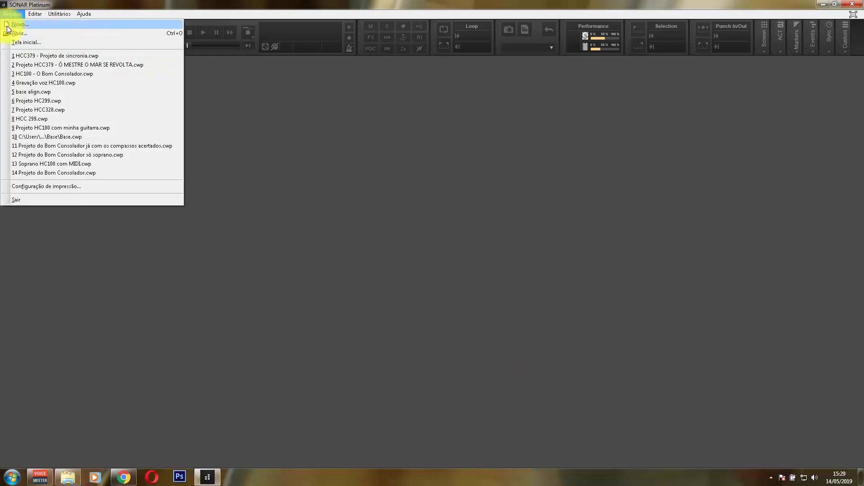
{"action": "left_click", "coordinate": [13, 24]}
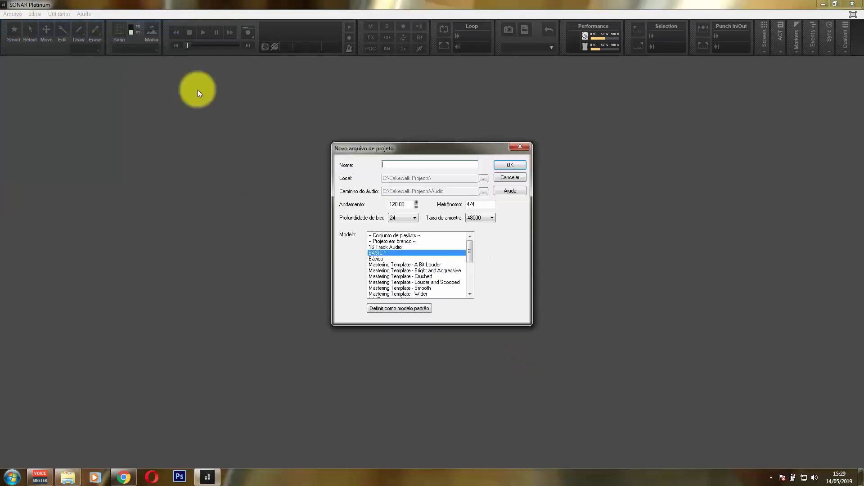
{"action": "left_click", "coordinate": [400, 241]}
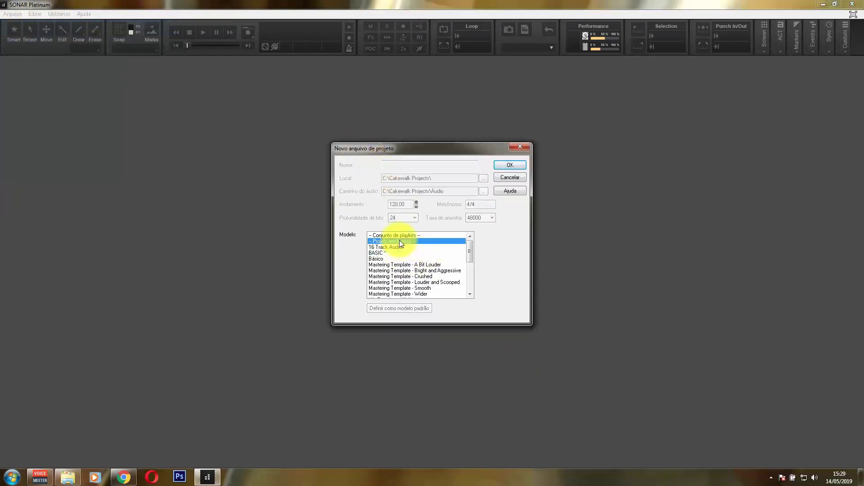
{"action": "left_click", "coordinate": [503, 167]}
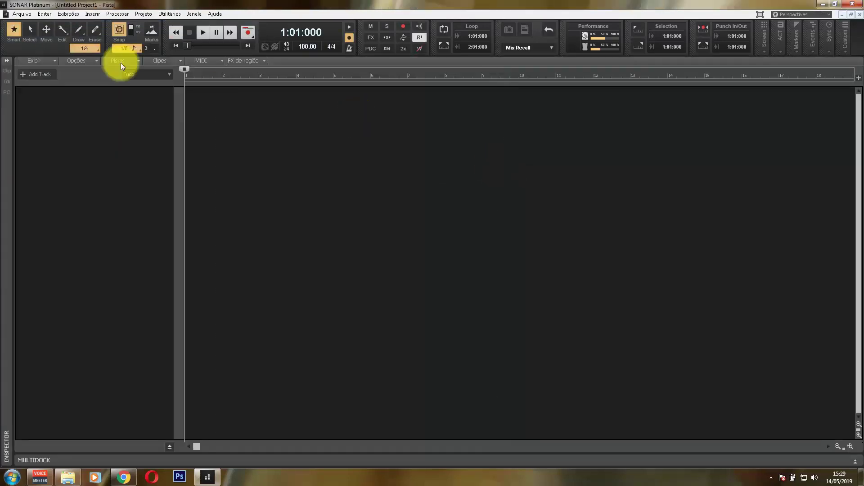
{"action": "left_click", "coordinate": [155, 74]}
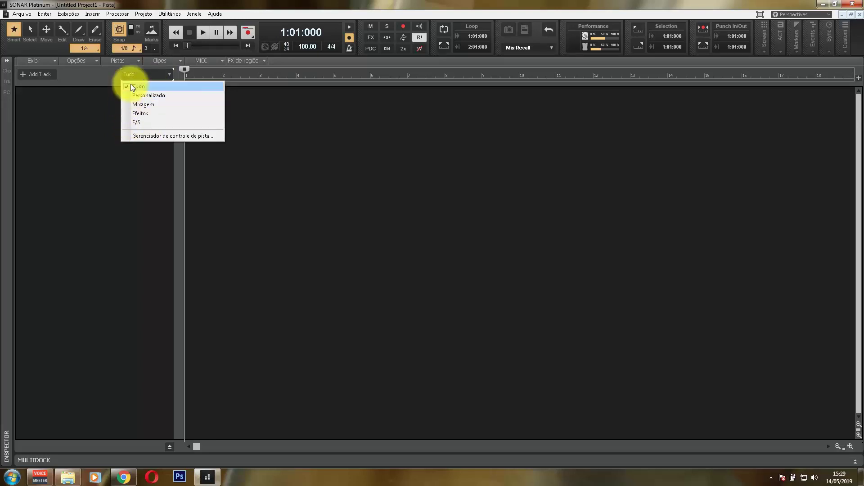
{"action": "left_click", "coordinate": [61, 99]}
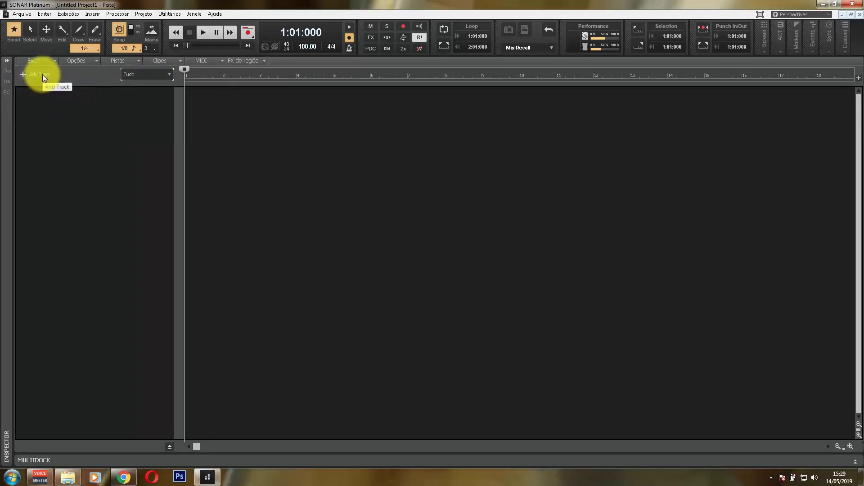
Insert an audio track and enlarge its height until all of its controls show
{"action": "right_click", "coordinate": [122, 104]}
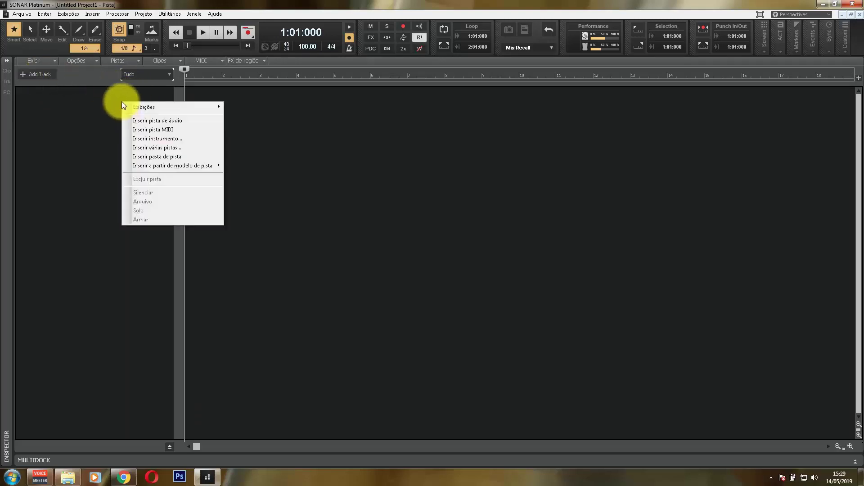
{"action": "left_click", "coordinate": [150, 120]}
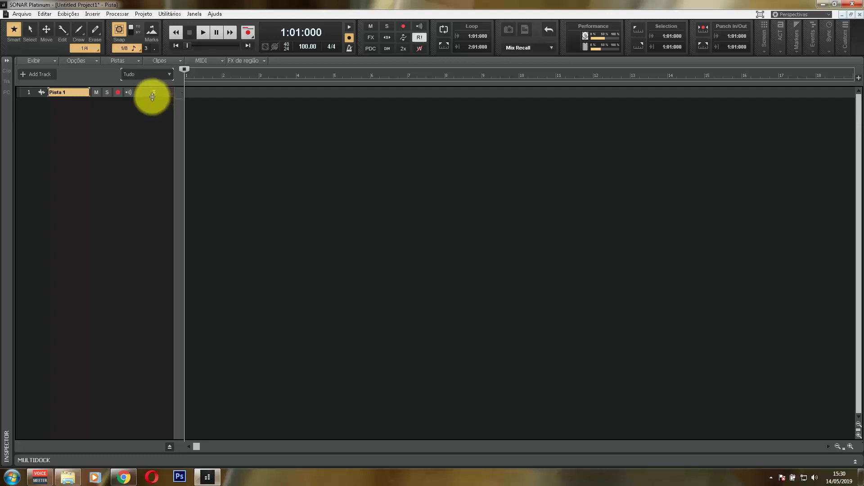
{"action": "left_click_drag", "start_coordinate": [152, 97], "coordinate": [160, 185]}
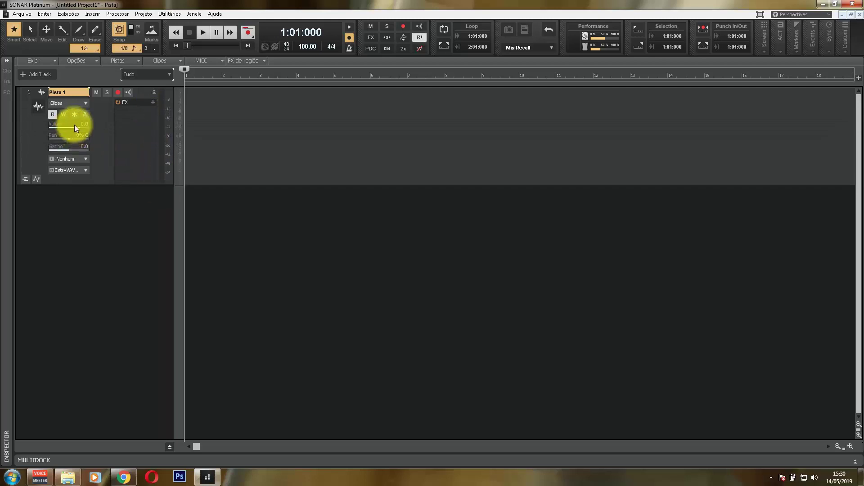
Set the audio track's input to Esquerda Voicemeeter Virtual ASIO VM-VAIO 1
{"action": "left_click", "coordinate": [83, 158]}
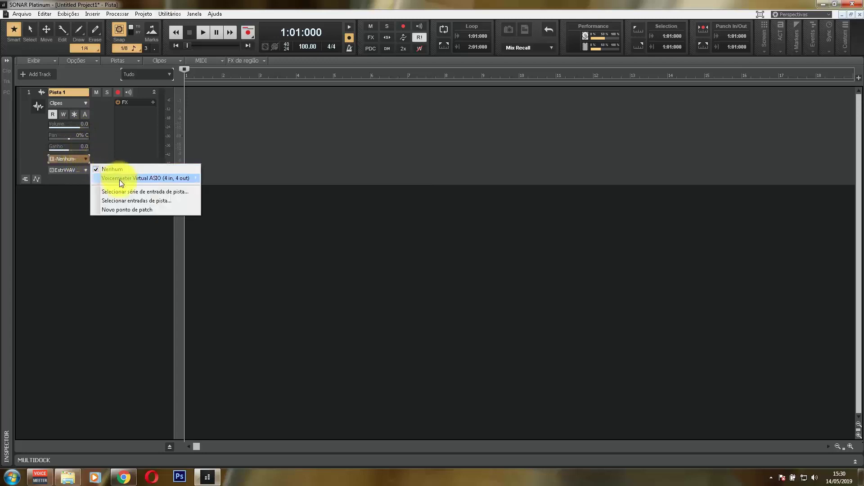
{"action": "mouse_move", "coordinate": [120, 179]}
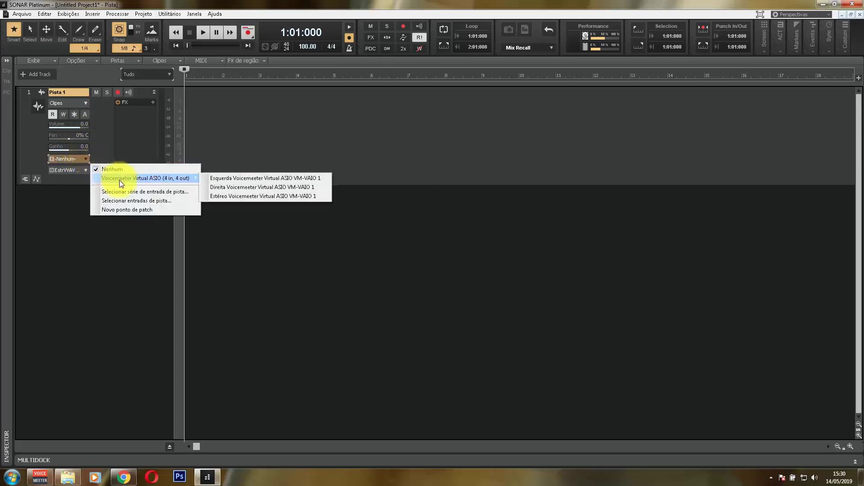
{"action": "left_click", "coordinate": [221, 181]}
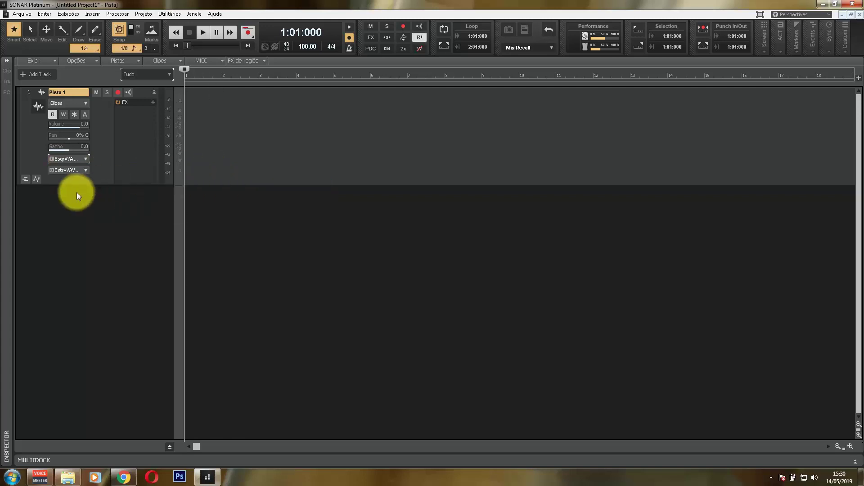
Check the hardware routing in Voicemeeter and review the input and output assignments of Pista 1 in SONAR
{"action": "left_click", "coordinate": [40, 477]}
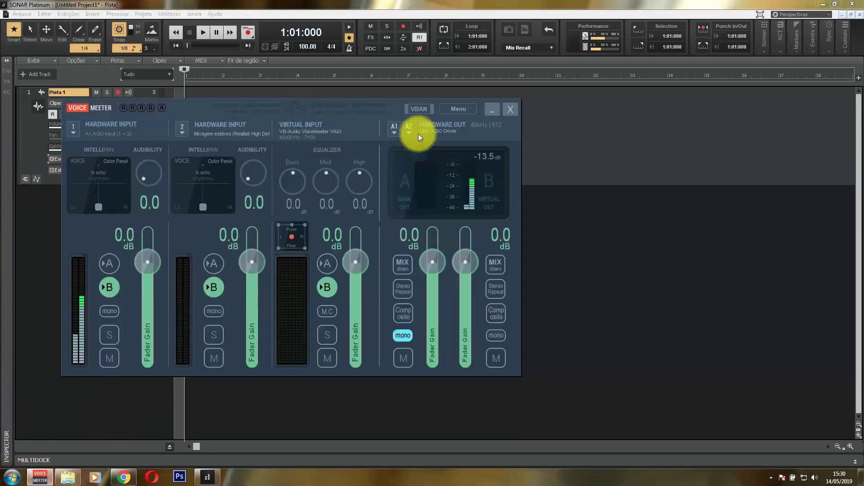
{"action": "left_click", "coordinate": [493, 110]}
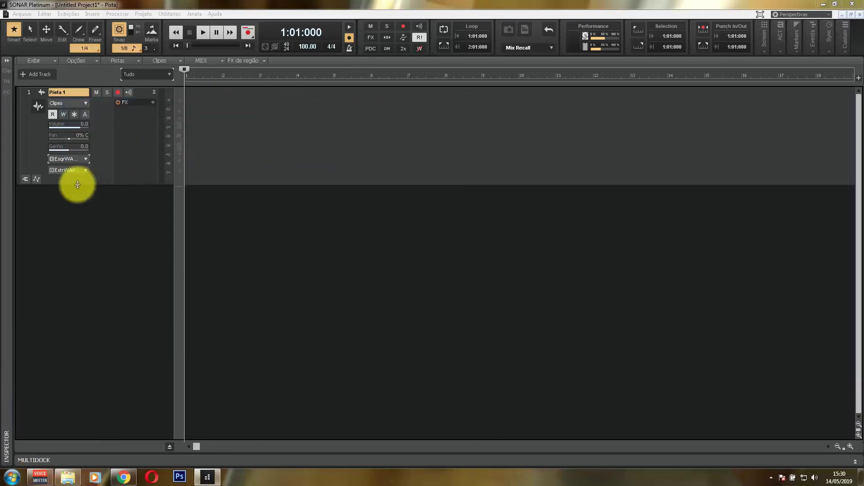
{"action": "left_click", "coordinate": [67, 170]}
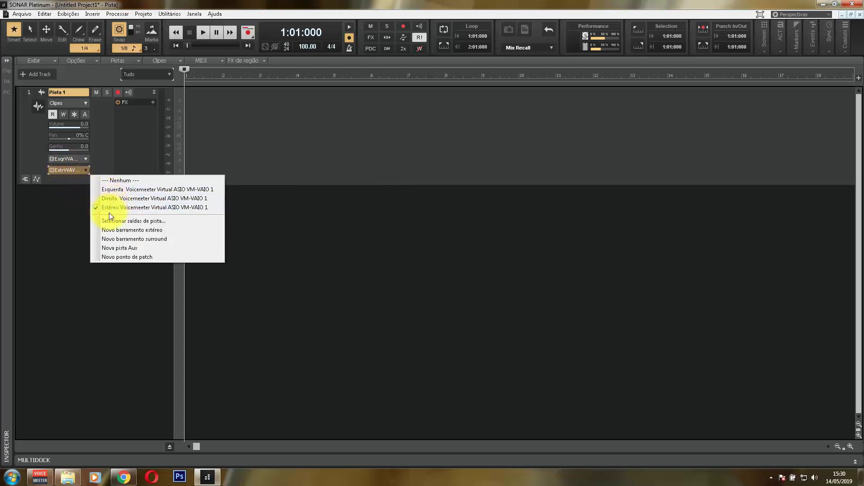
{"action": "left_click", "coordinate": [78, 231]}
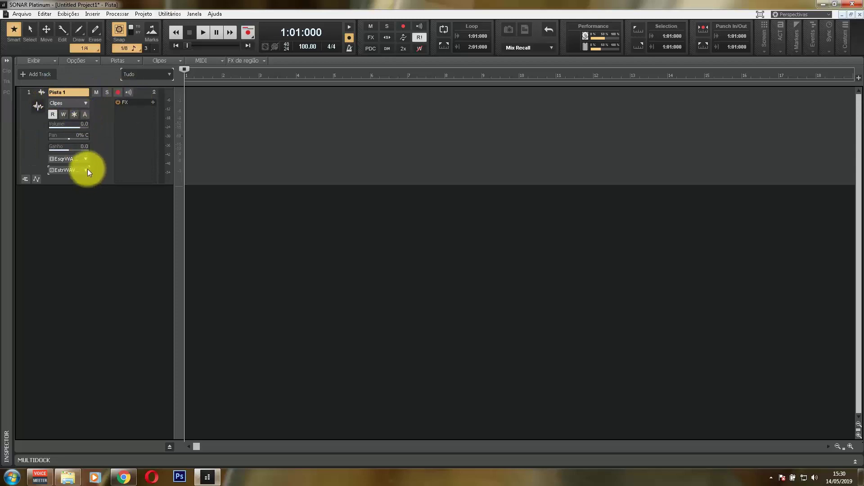
{"action": "left_click", "coordinate": [81, 159]}
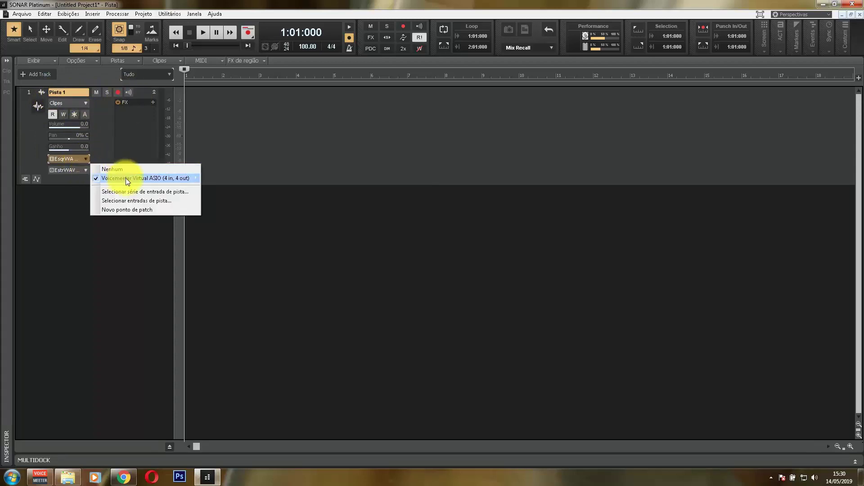
{"action": "mouse_move", "coordinate": [126, 180]}
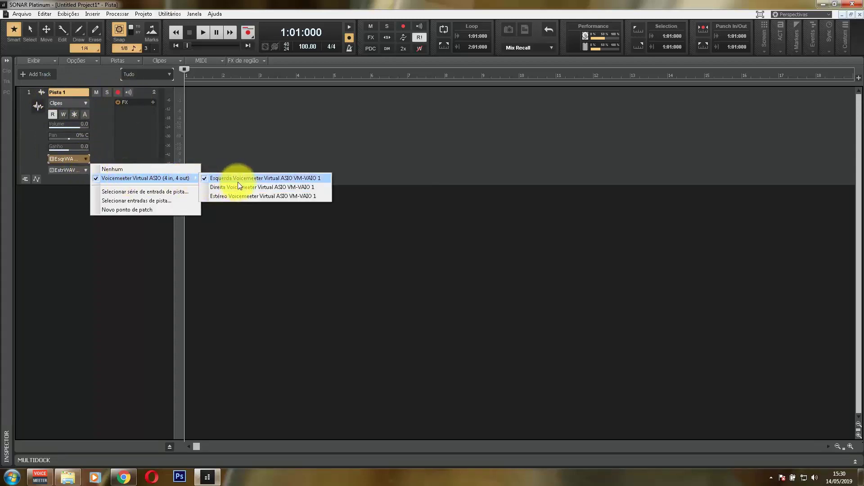
{"action": "left_click", "coordinate": [60, 172]}
{"action": "left_click", "coordinate": [61, 172]}
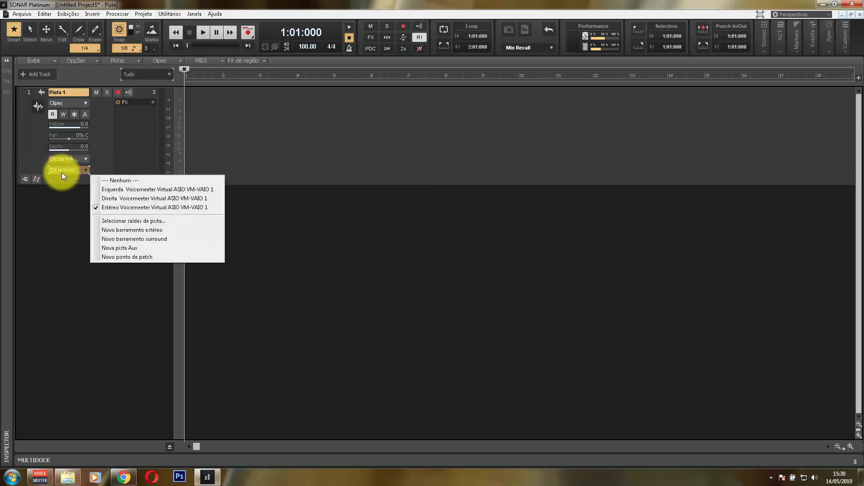
{"action": "left_click", "coordinate": [56, 209]}
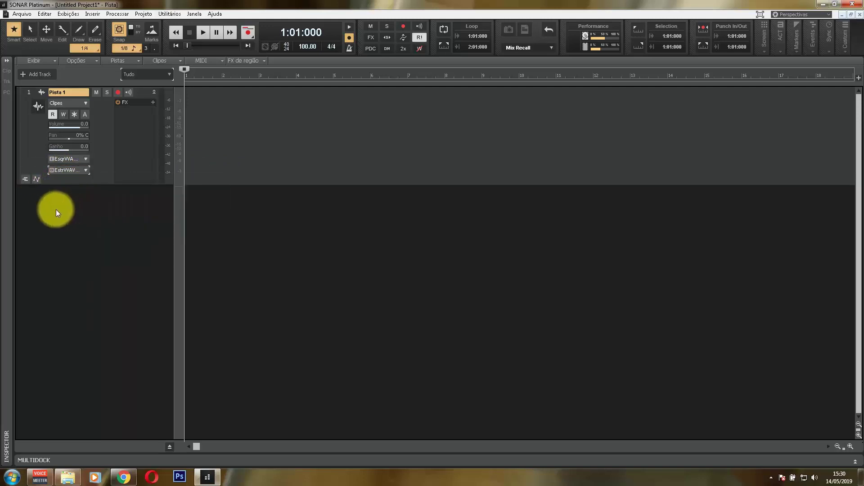
Arm Pista 1 for recording and turn off the metronome's Gravação option in the project's metronome preferences
{"action": "left_click", "coordinate": [118, 93]}
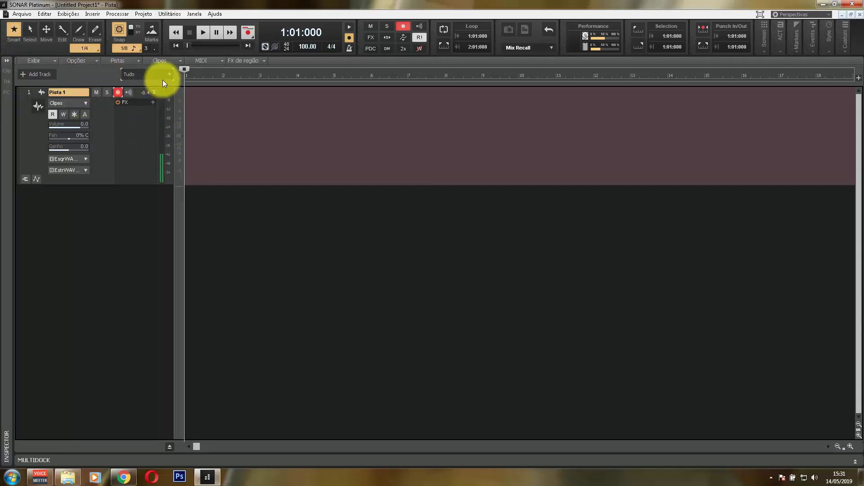
{"action": "right_click", "coordinate": [350, 41]}
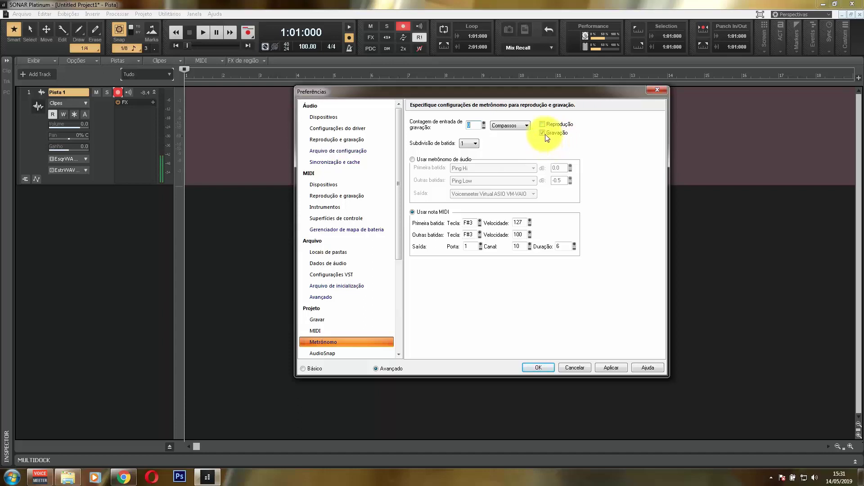
{"action": "left_click", "coordinate": [658, 89]}
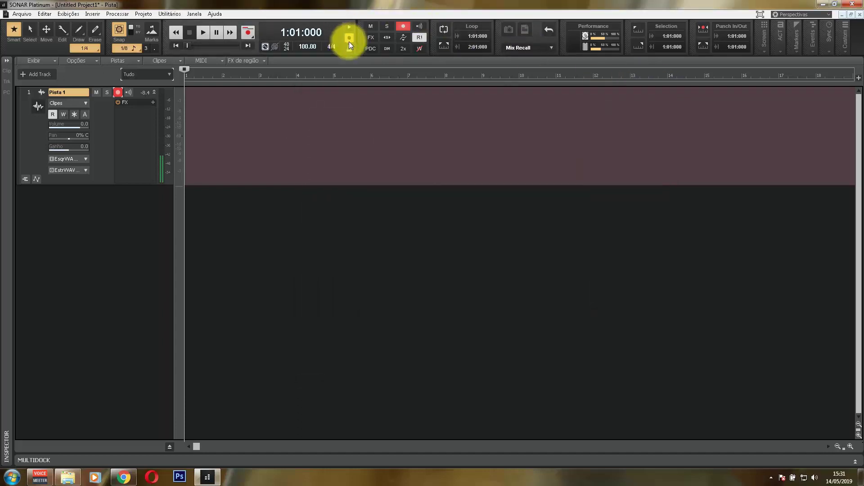
{"action": "right_click", "coordinate": [349, 42]}
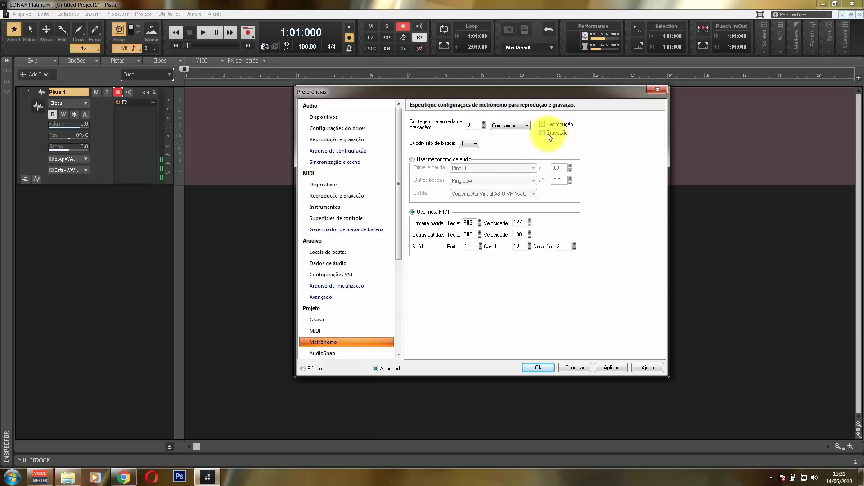
{"action": "left_click", "coordinate": [612, 368]}
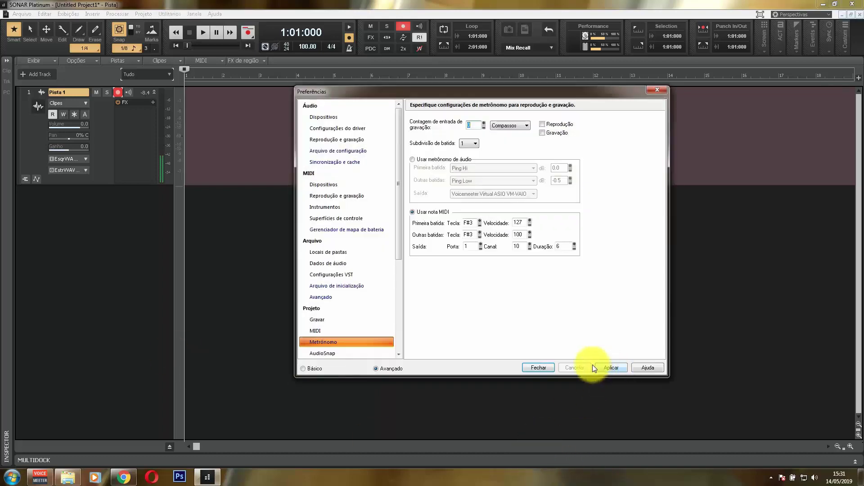
{"action": "left_click", "coordinate": [538, 367]}
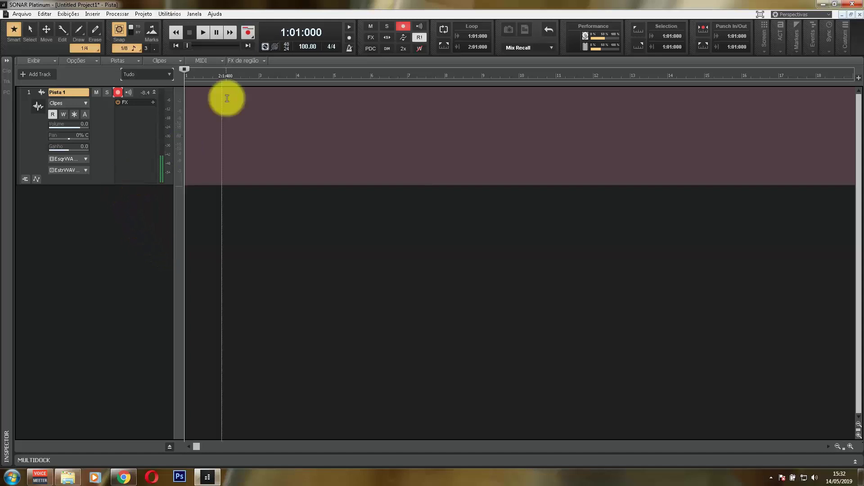
Review the project's recording mode preferences and record a take on Pista 1 from the project start into measure 9
{"action": "right_click", "coordinate": [249, 32]}
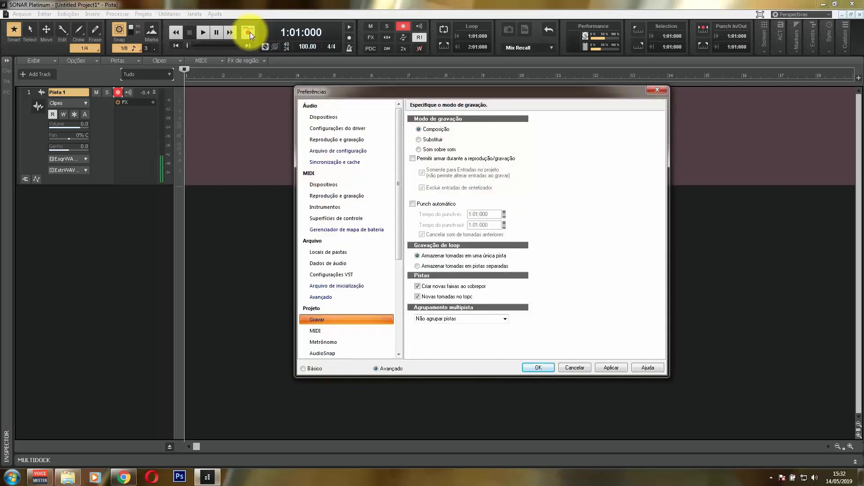
{"action": "left_click", "coordinate": [659, 88]}
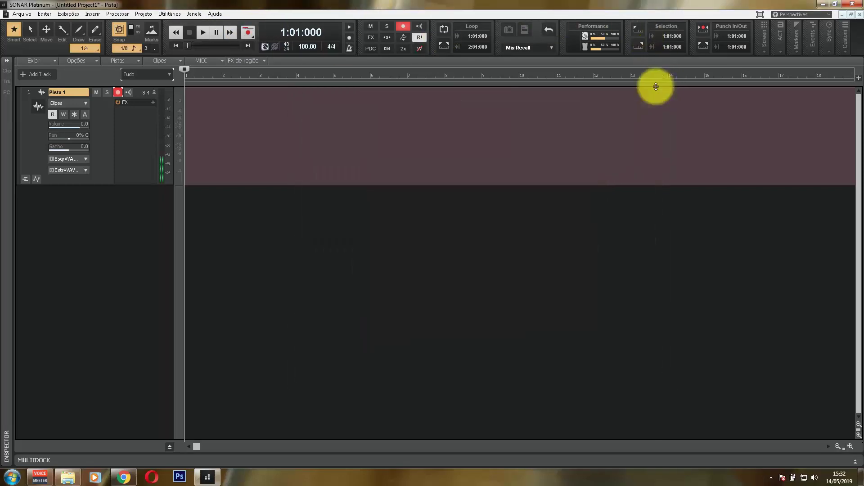
{"action": "left_click", "coordinate": [248, 32]}
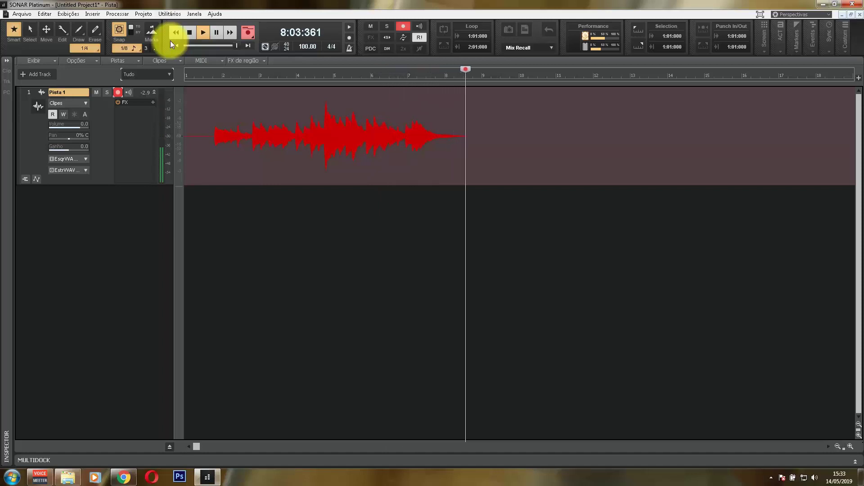
{"action": "key", "text": "space"}
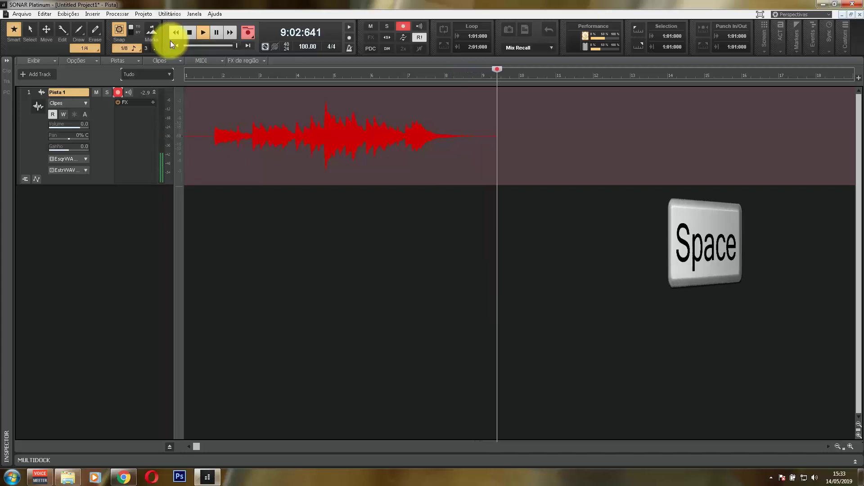
{"action": "key", "text": "space"}
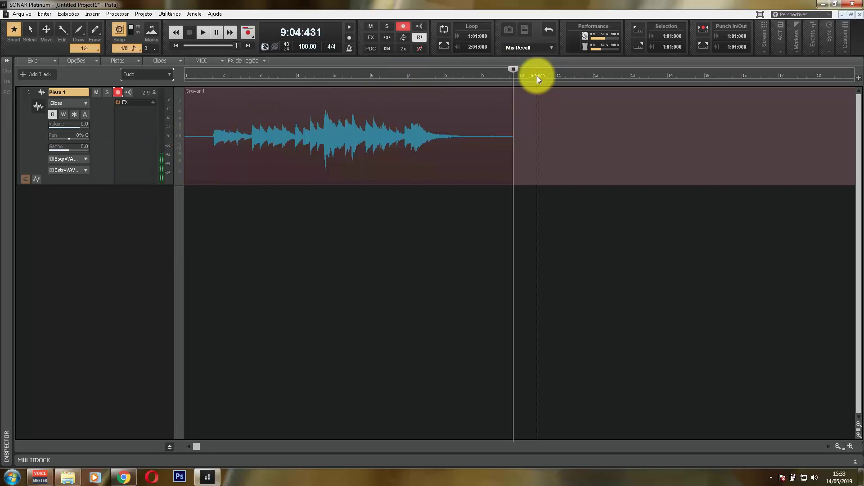
Play back the take on Pista 1 from the project start, then stop and return to the beginning
{"action": "key", "text": "w"}
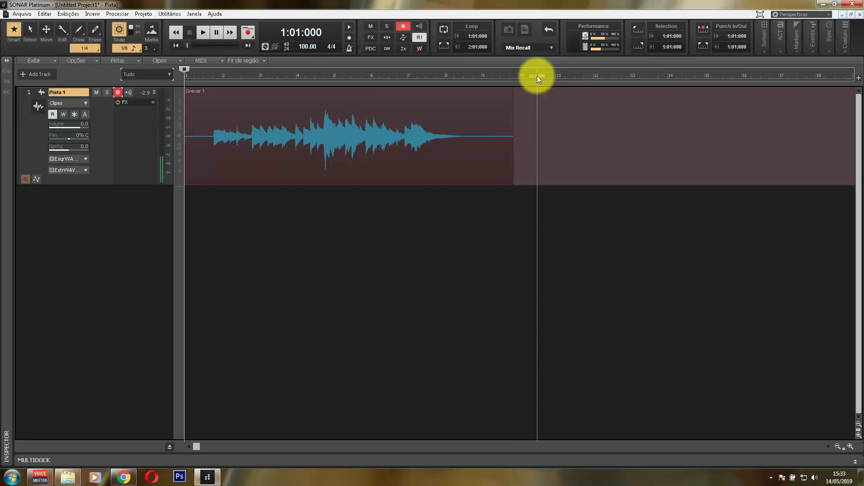
{"action": "key", "text": "space"}
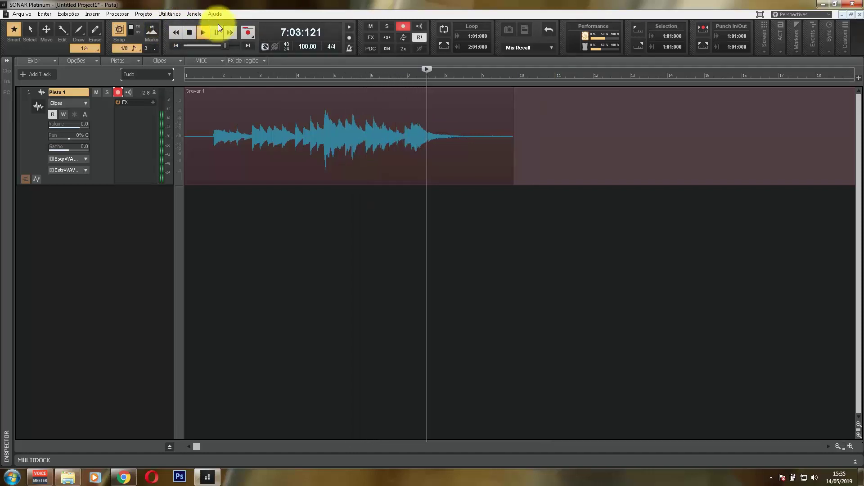
{"action": "left_click", "coordinate": [191, 28]}
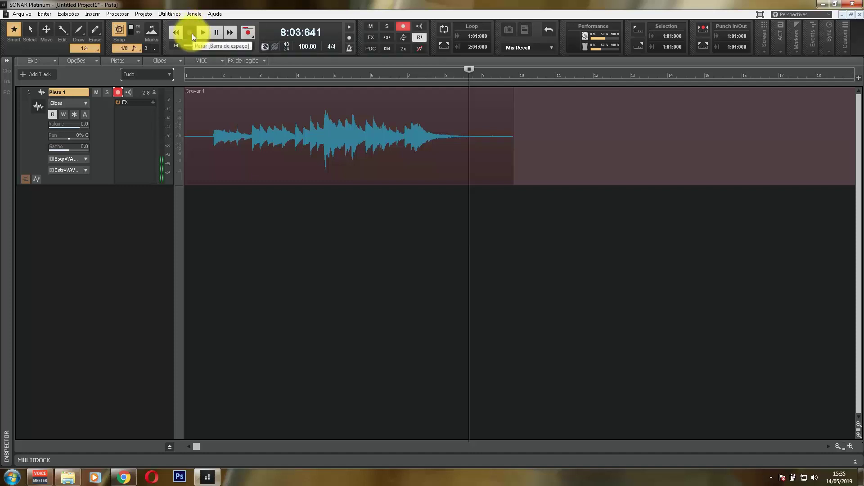
{"action": "left_click", "coordinate": [192, 33]}
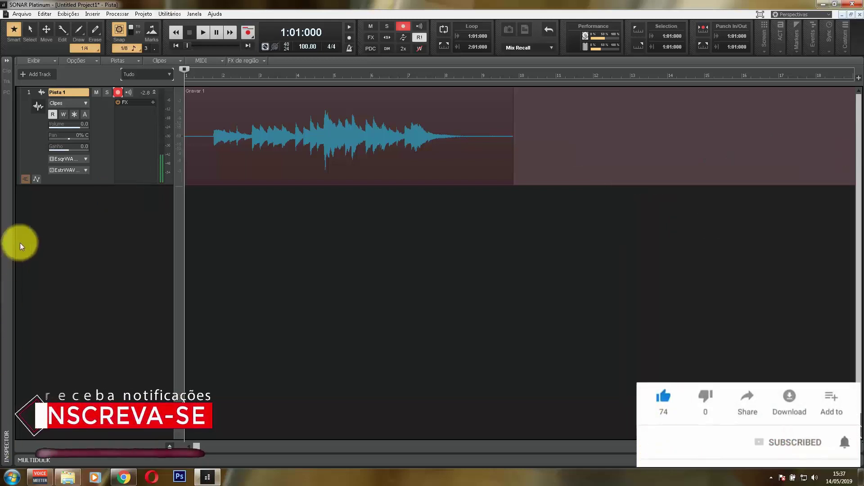
{"action": "left_click", "coordinate": [828, 5]}
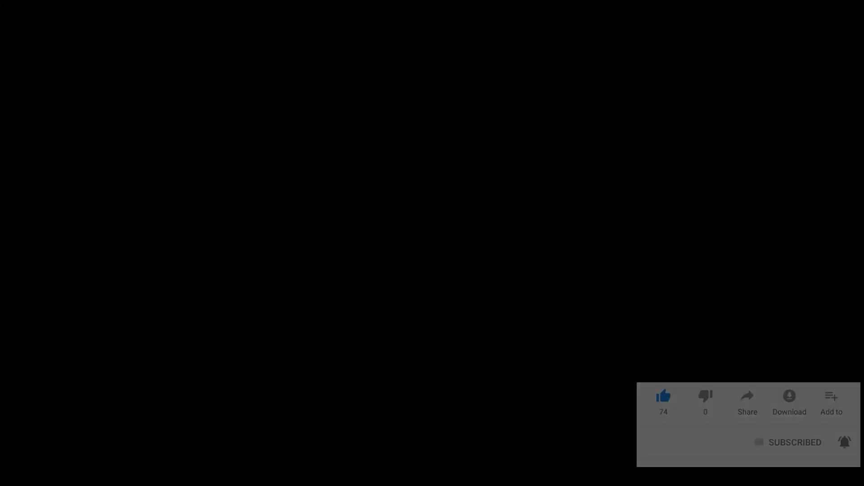